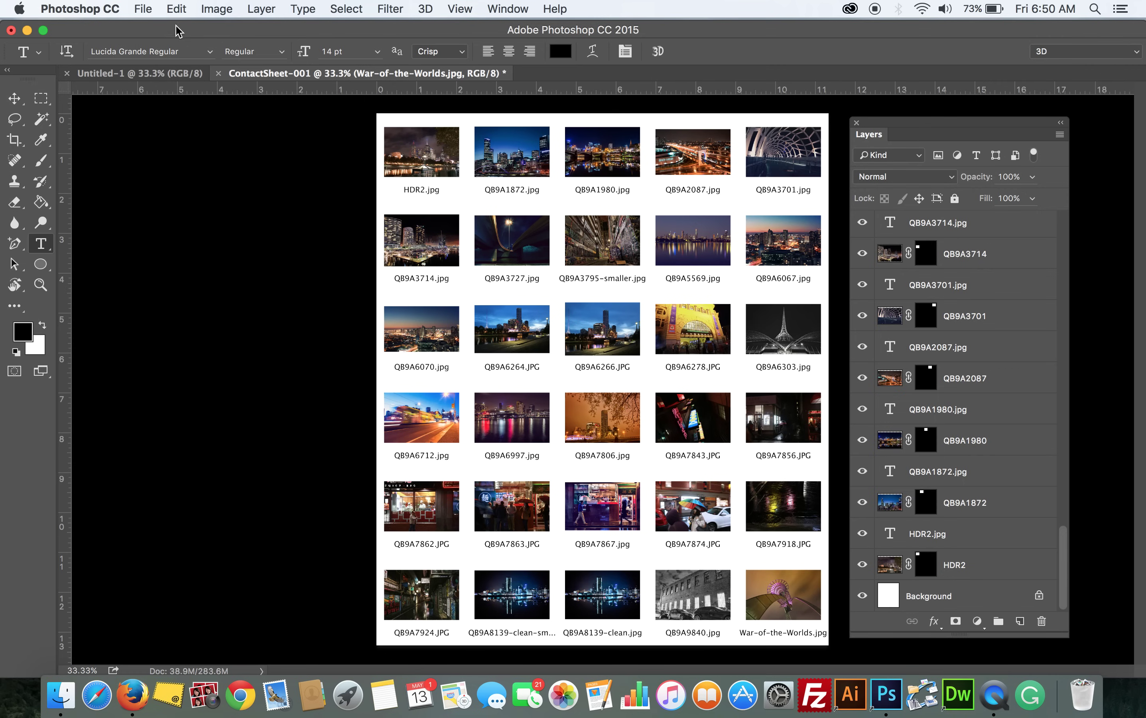
# - Open the Contact Sheet II dialog from File > Automate
pyautogui.click(144, 10)
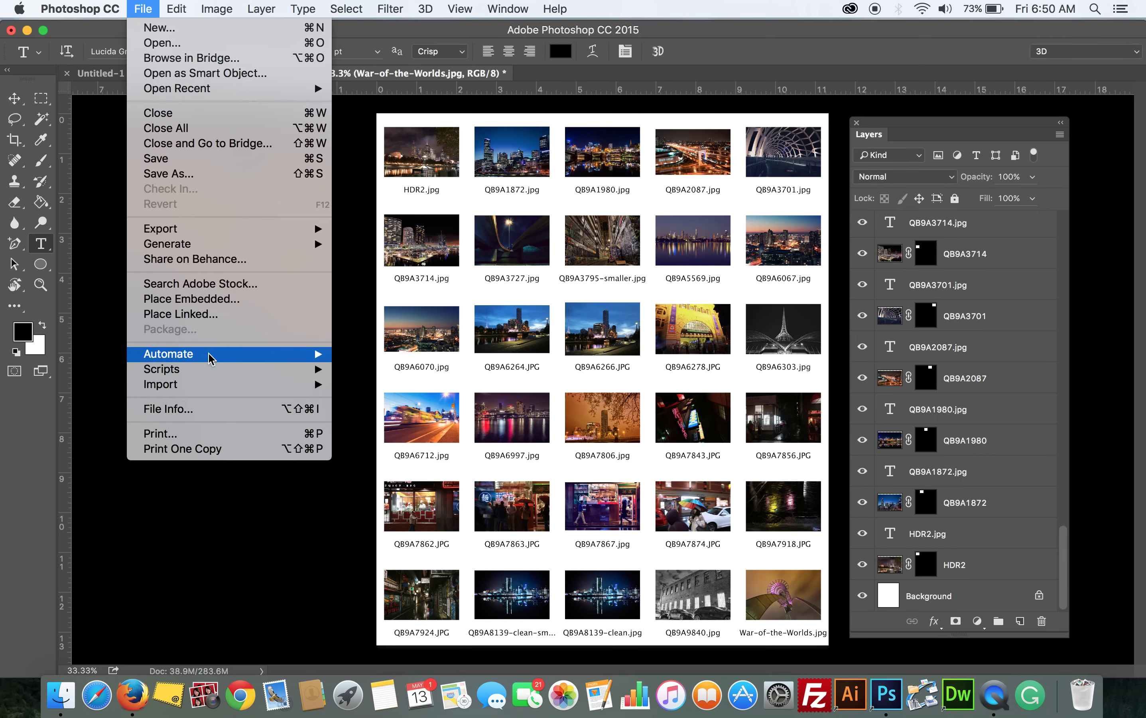
pyautogui.moveTo(210, 355)
pyautogui.click(407, 435)
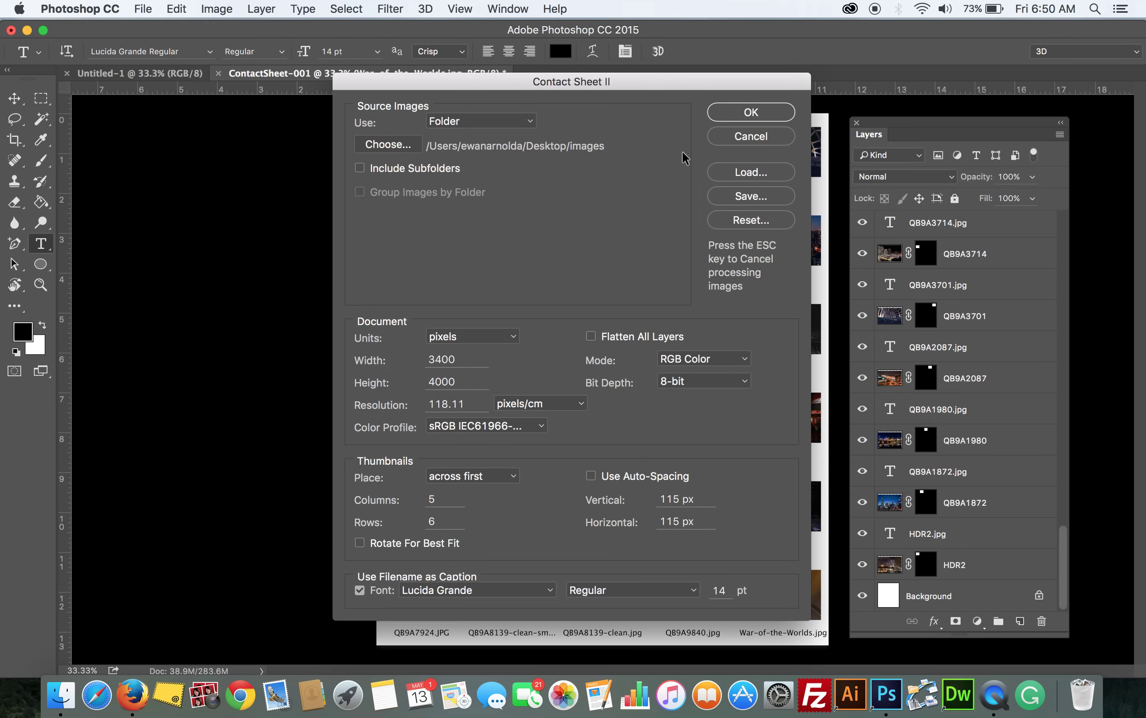
pyautogui.moveTo(604, 80); pyautogui.dragTo(649, 103)
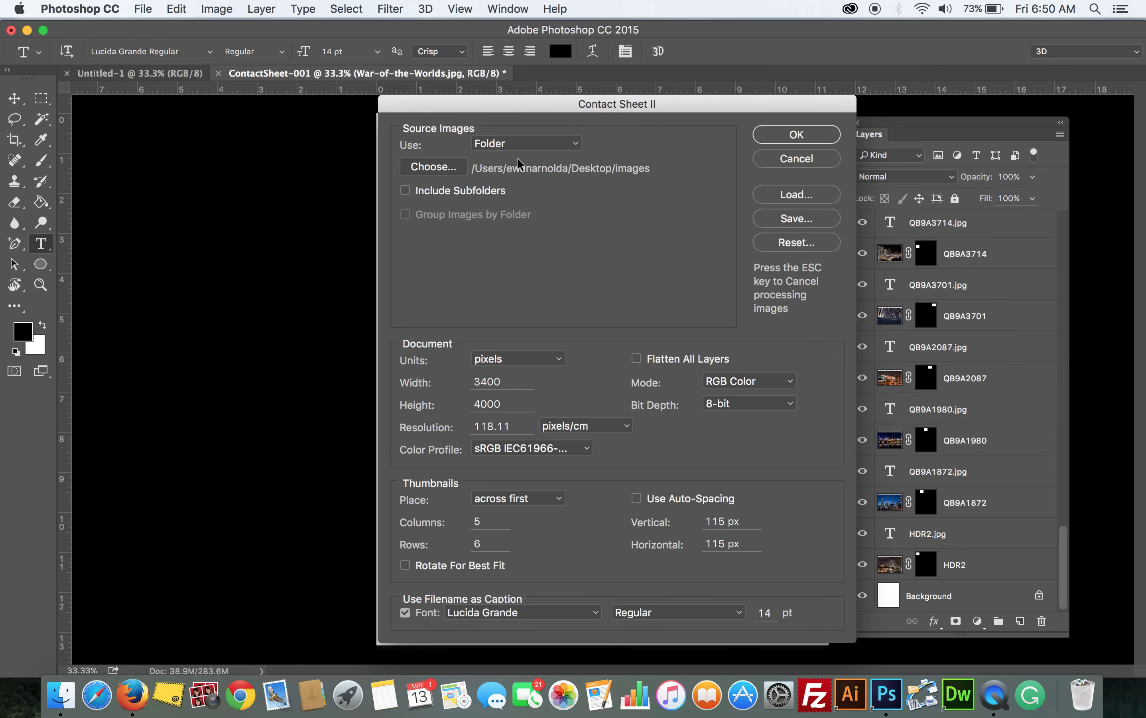
# - Keep Folder as the source and choose the images folder on the Desktop
pyautogui.click(490, 143)
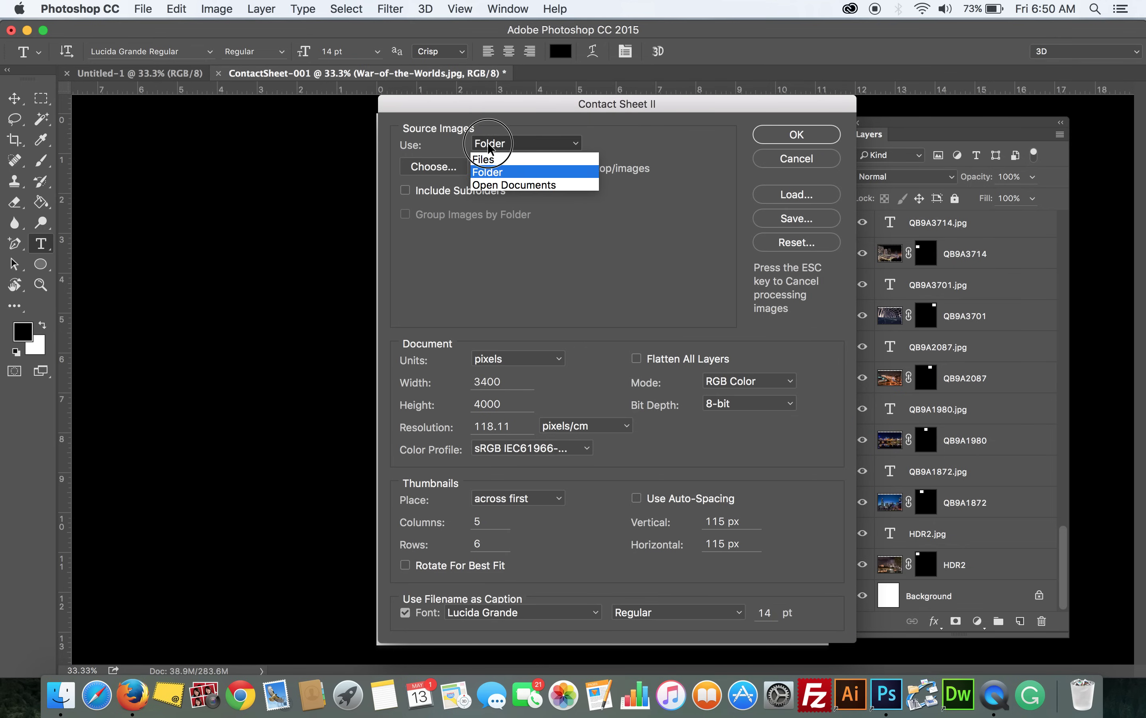
pyautogui.click(493, 172)
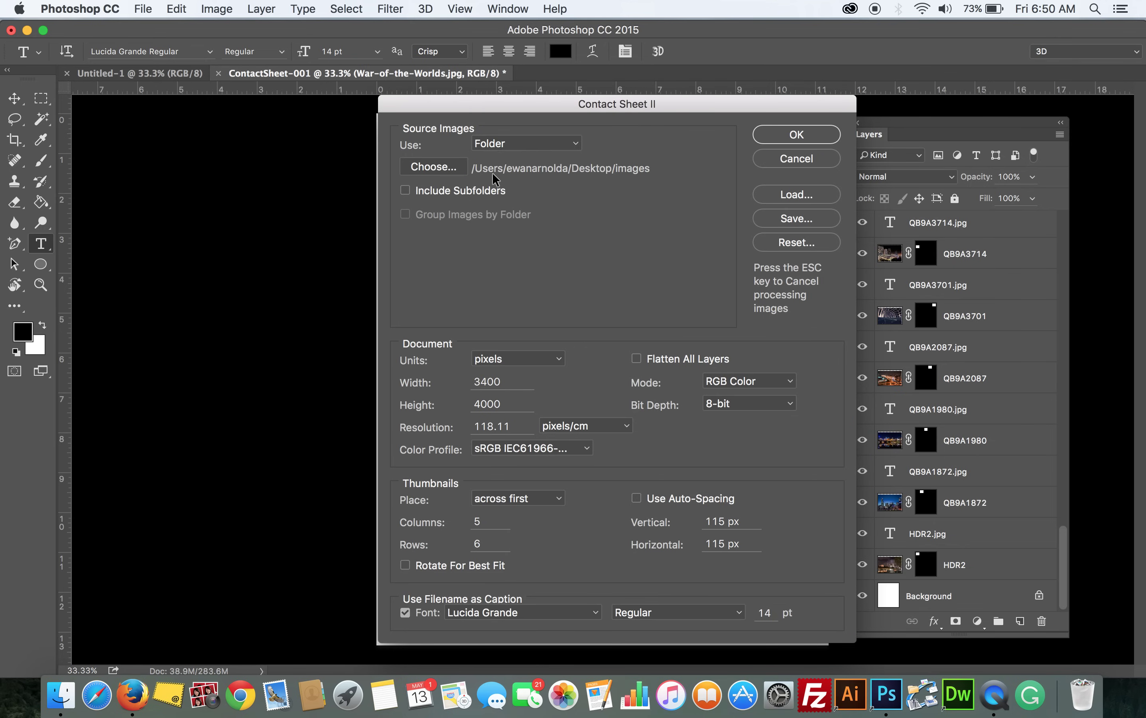
pyautogui.click(455, 169)
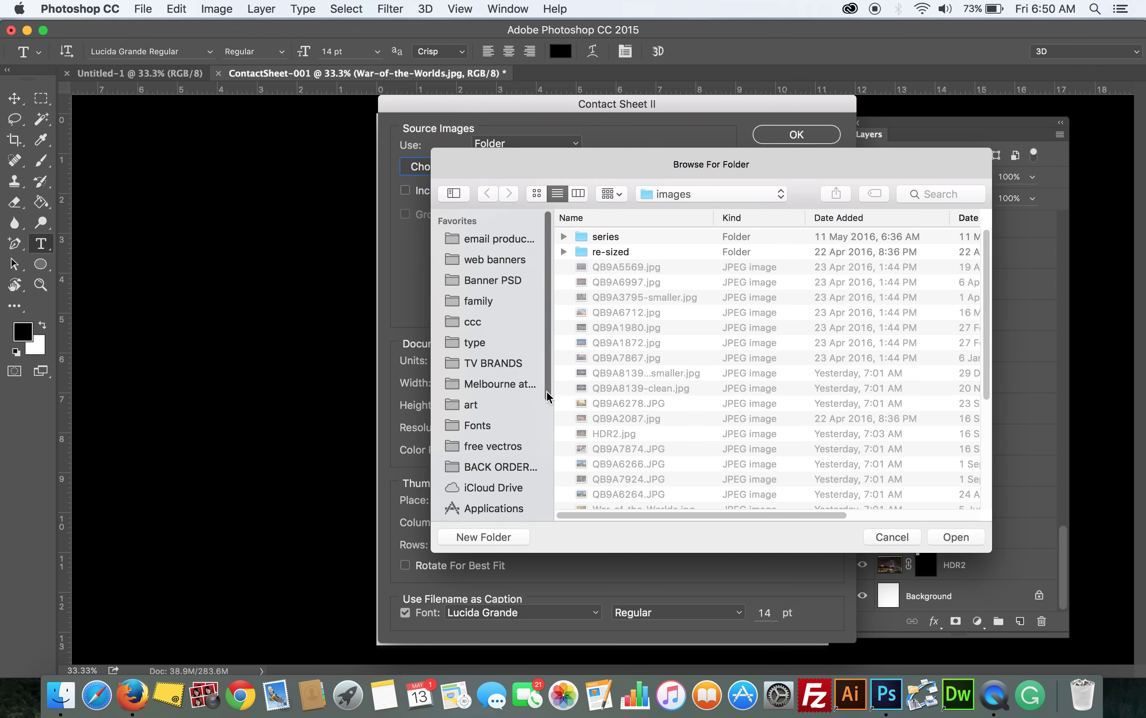
pyautogui.scroll(-5, 546, 390)
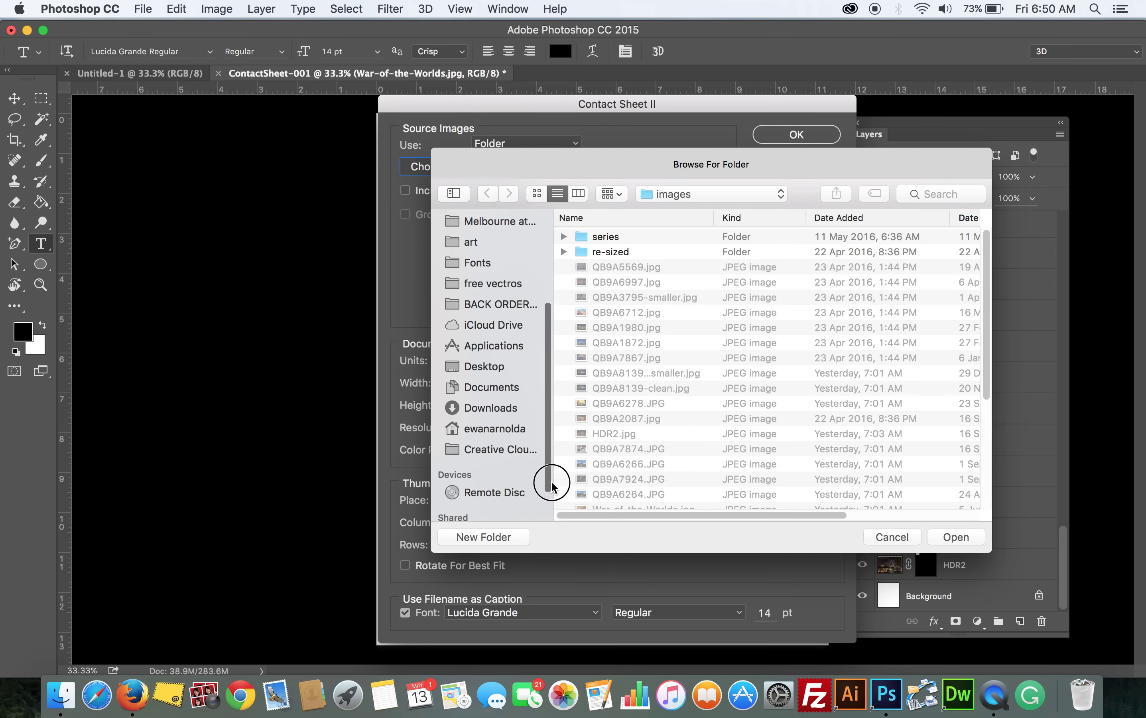
pyautogui.click(498, 370)
pyautogui.click(605, 255)
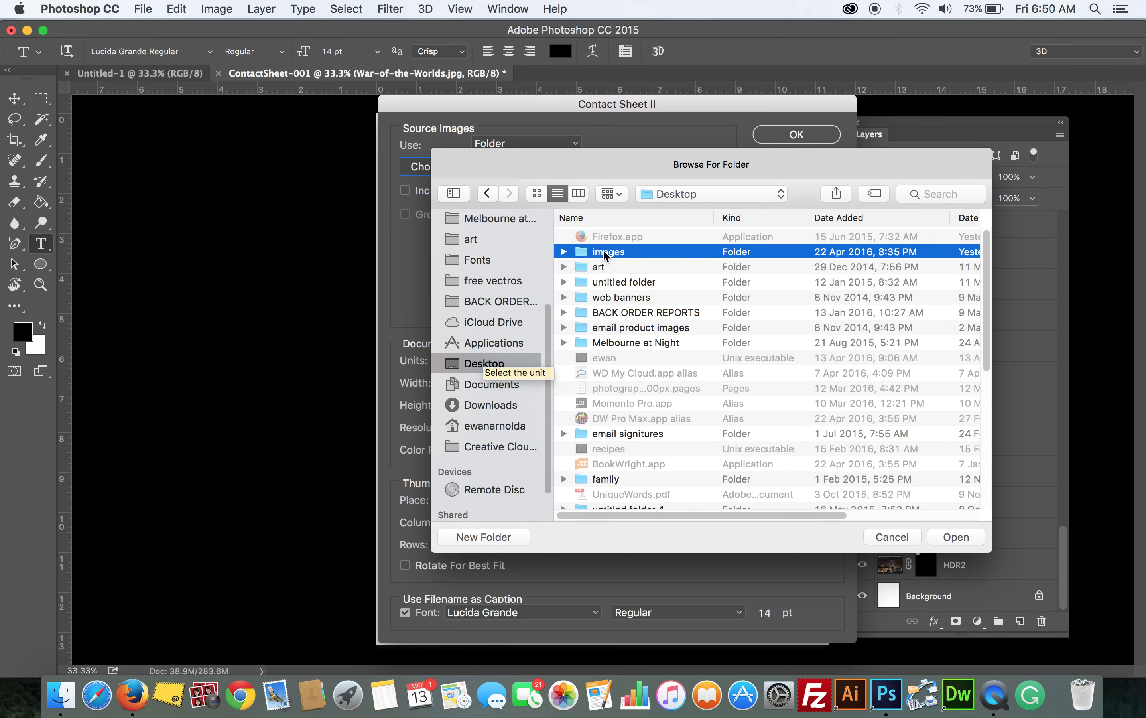
pyautogui.click(955, 539)
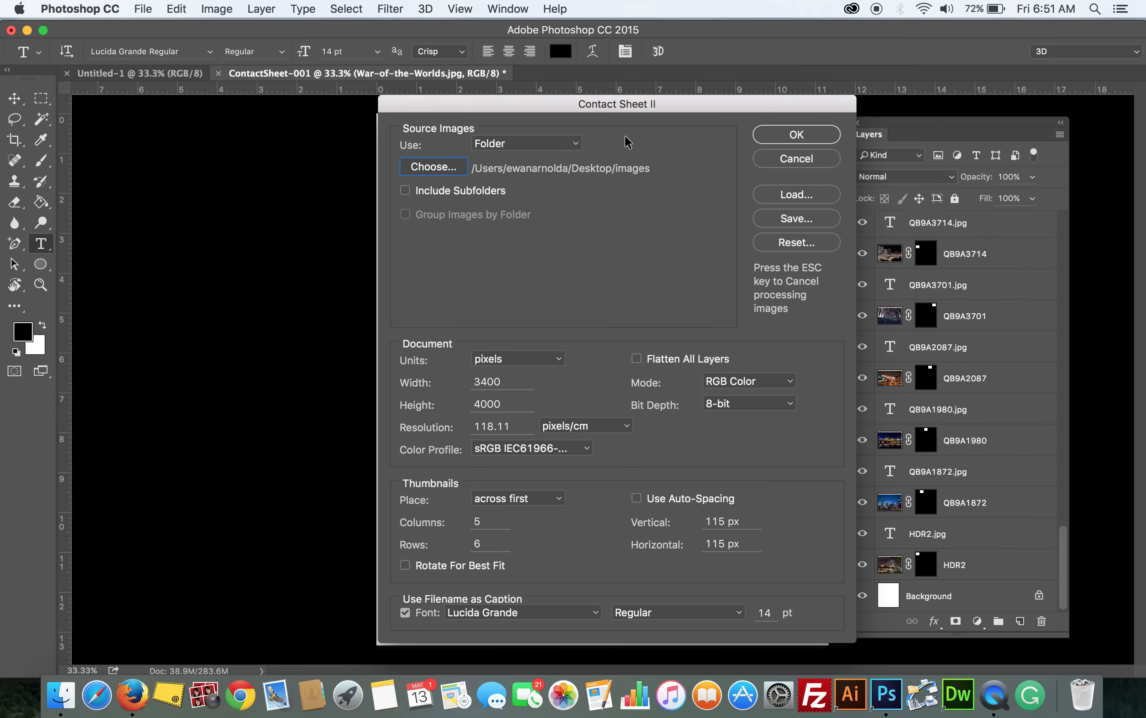
pyautogui.moveTo(625, 104); pyautogui.dragTo(252, 57)
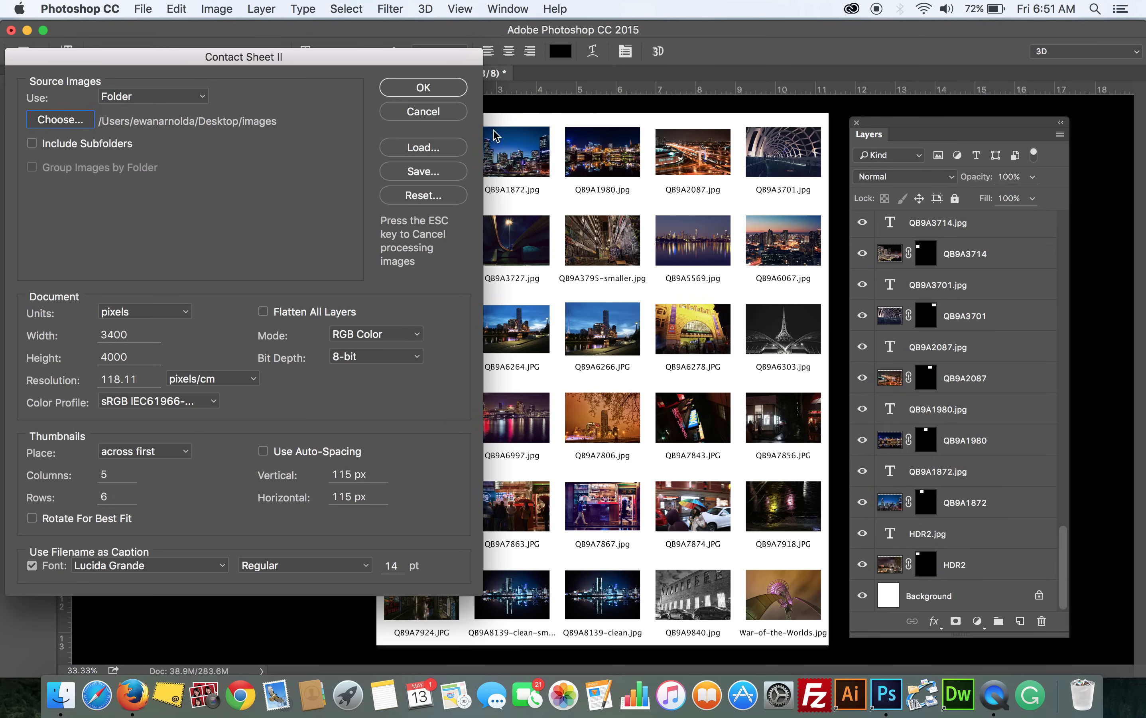
pyautogui.moveTo(360, 62); pyautogui.dragTo(402, 81)
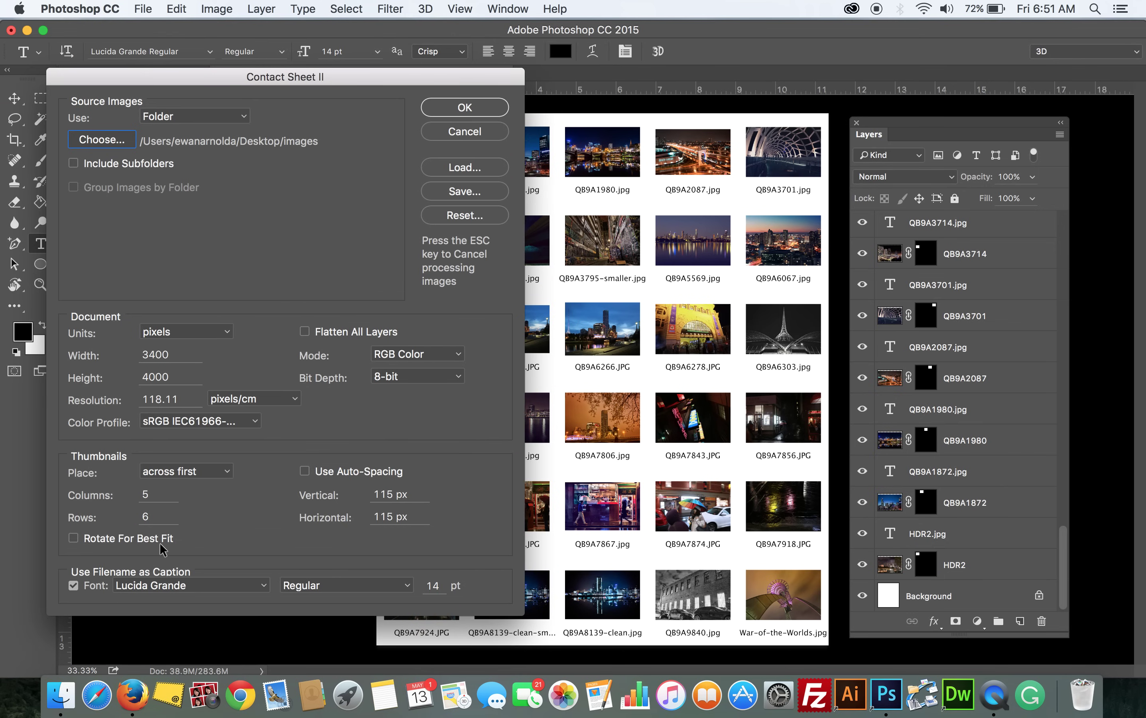
pyautogui.click(188, 588)
pyautogui.click(145, 471)
pyautogui.click(210, 589)
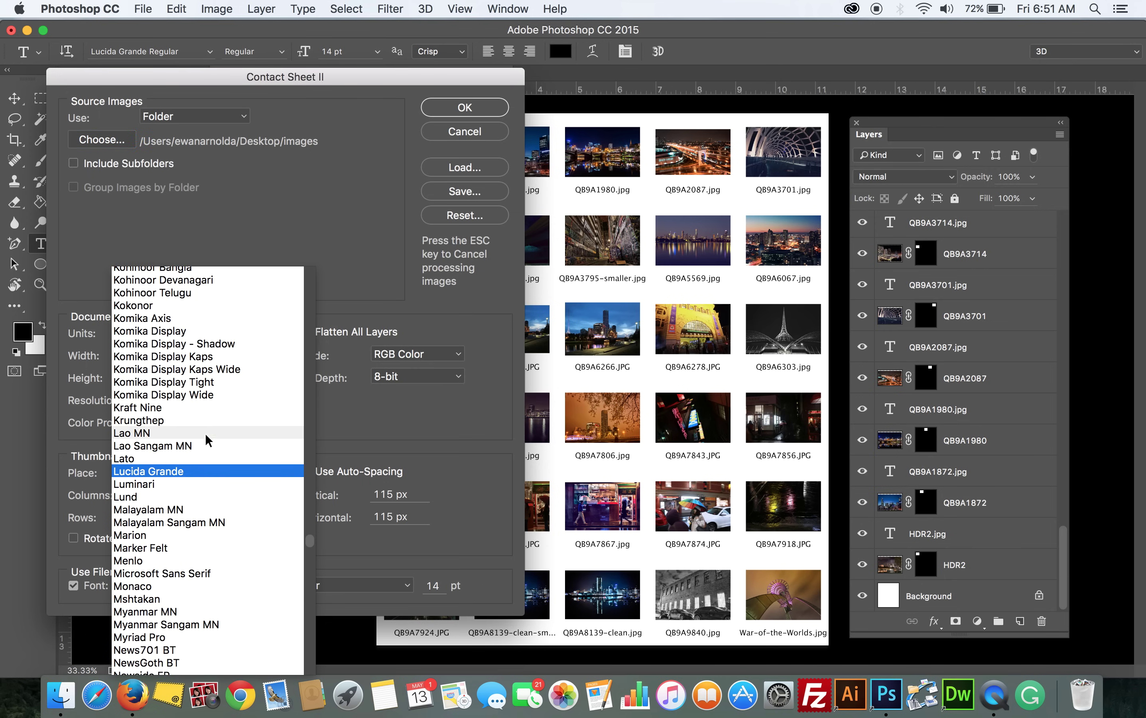
pyautogui.click(459, 556)
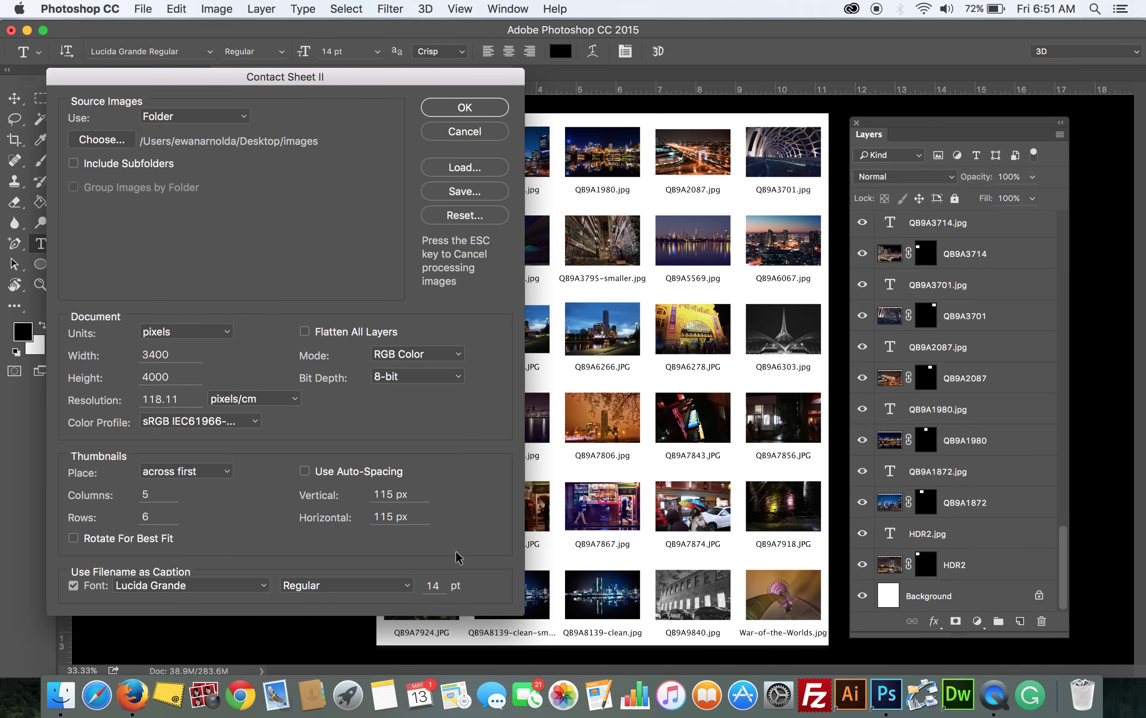
pyautogui.click(306, 334)
pyautogui.click(304, 332)
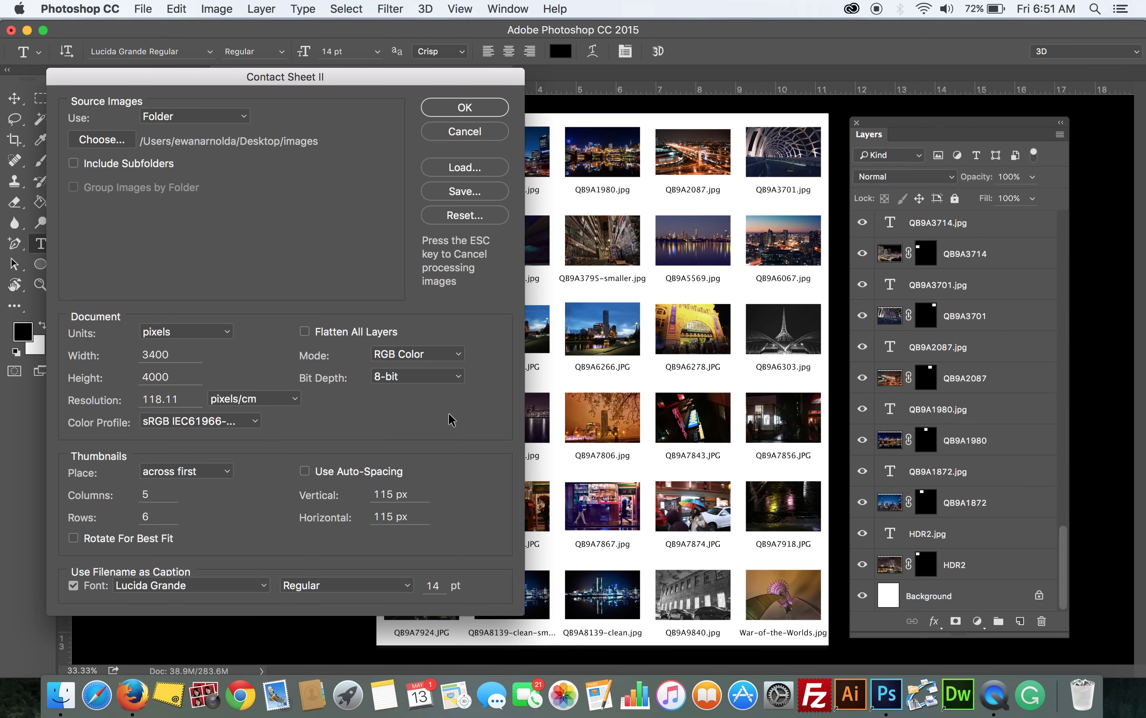
pyautogui.moveTo(340, 72); pyautogui.dragTo(496, 90)
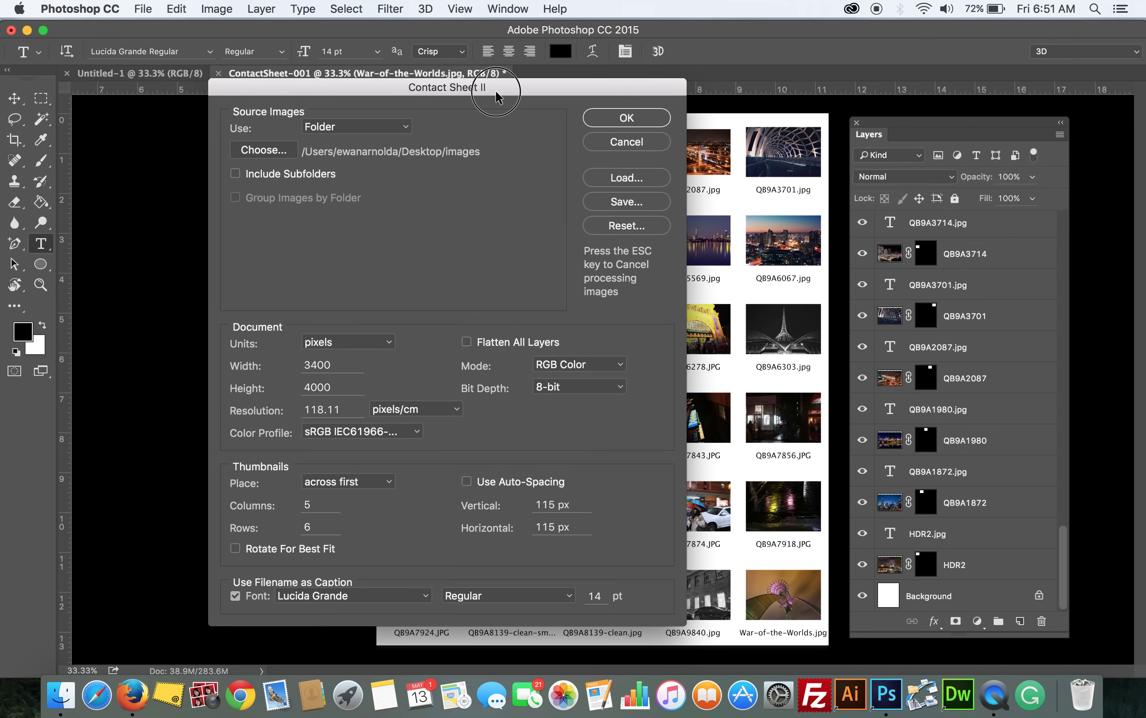
# - Generate the contact sheet from the images folder and let all thumbnails finish processing
pyautogui.click(638, 118)
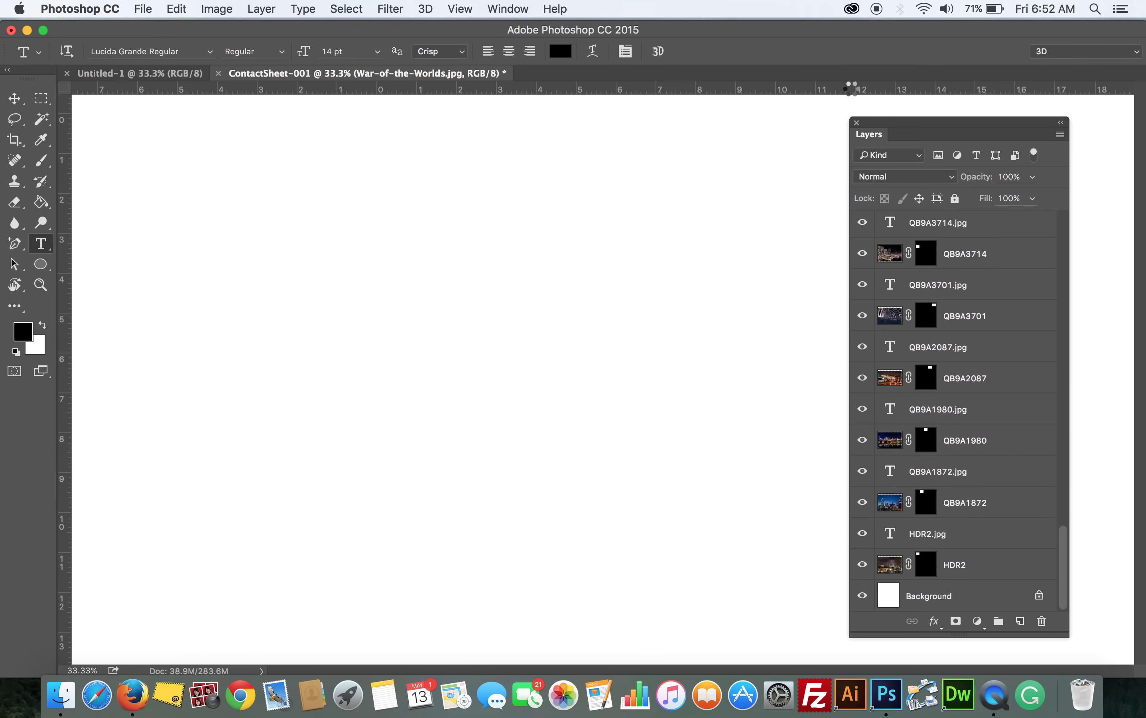
pyautogui.click(943, 123)
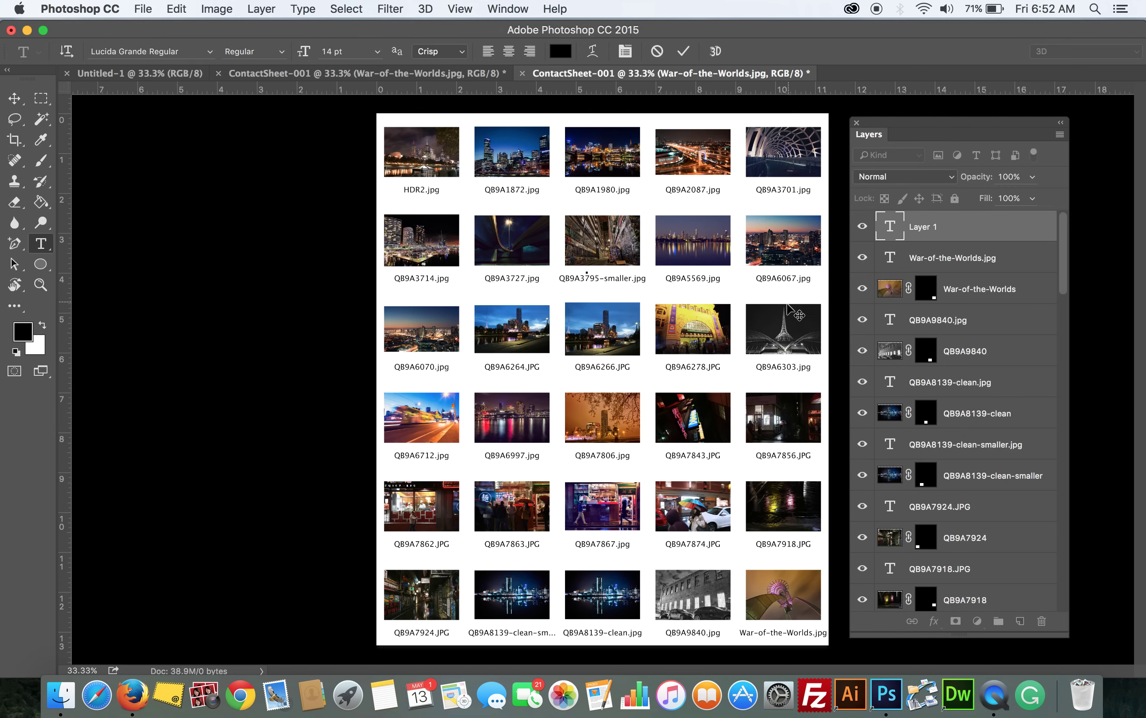
# - Commit the pending text and check that the HDR2.jpg caption sits on its own layer
pyautogui.moveTo(1061, 257); pyautogui.dragTo(1061, 578)
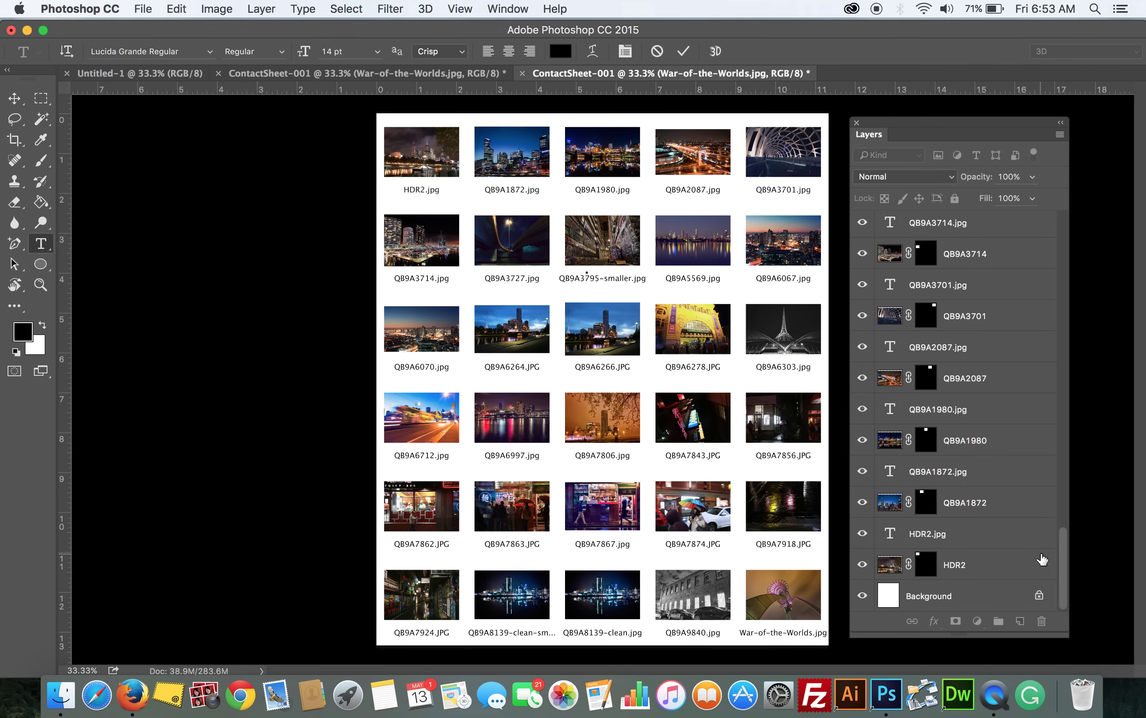
pyautogui.click(657, 51)
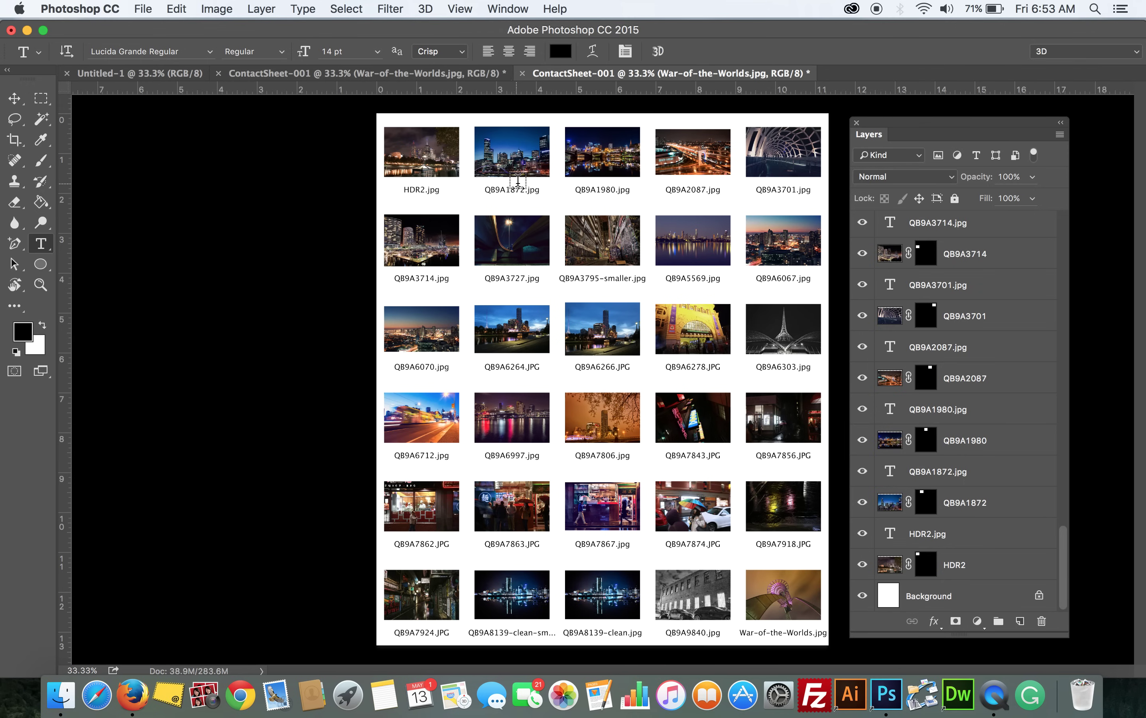
pyautogui.click(863, 534)
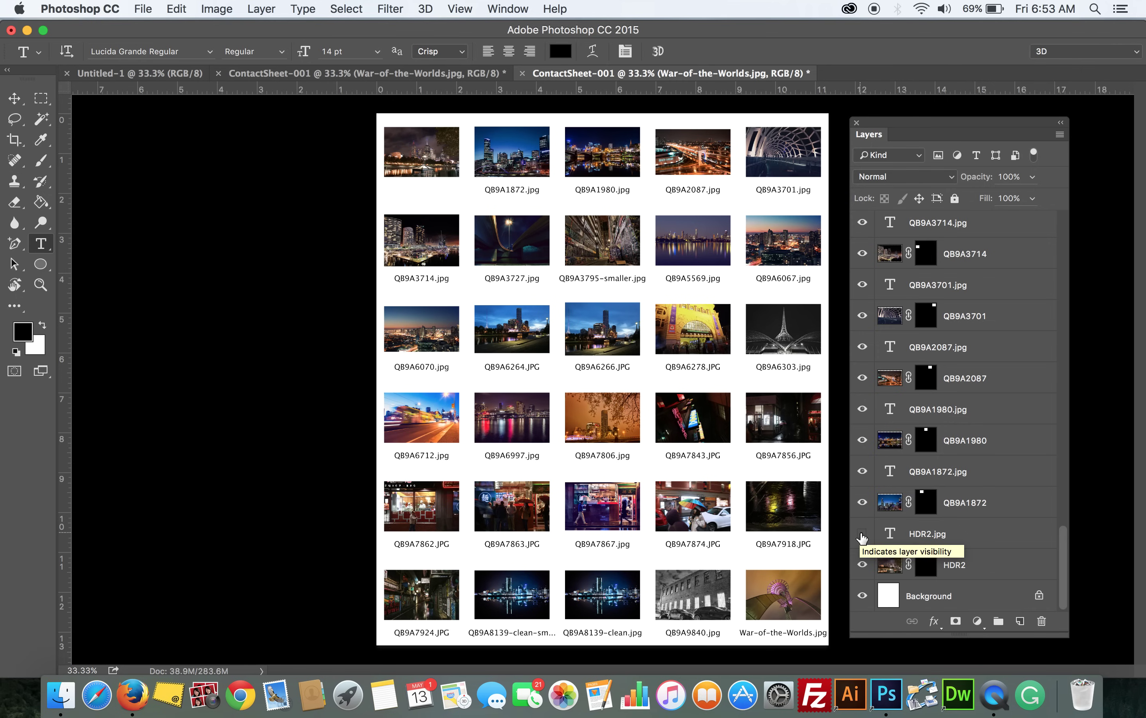
pyautogui.click(862, 535)
pyautogui.click(862, 535)
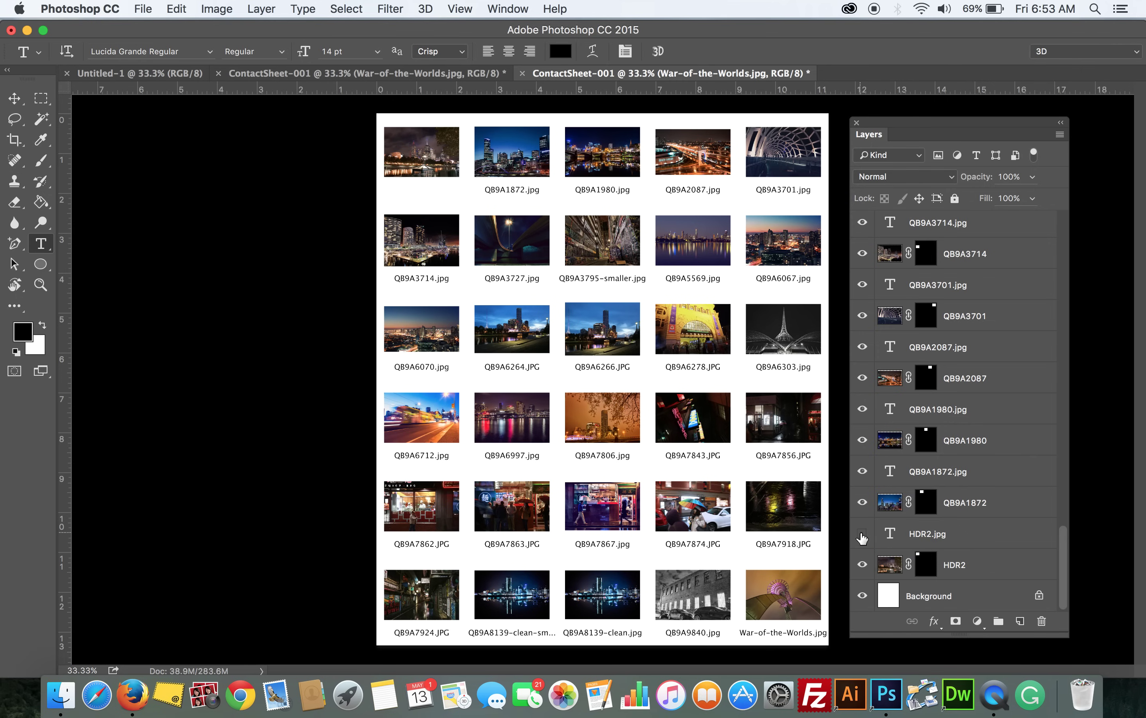
pyautogui.click(863, 535)
# - Confirm the HDR2 photo is on a separate layer, leaving it visible
pyautogui.click(861, 559)
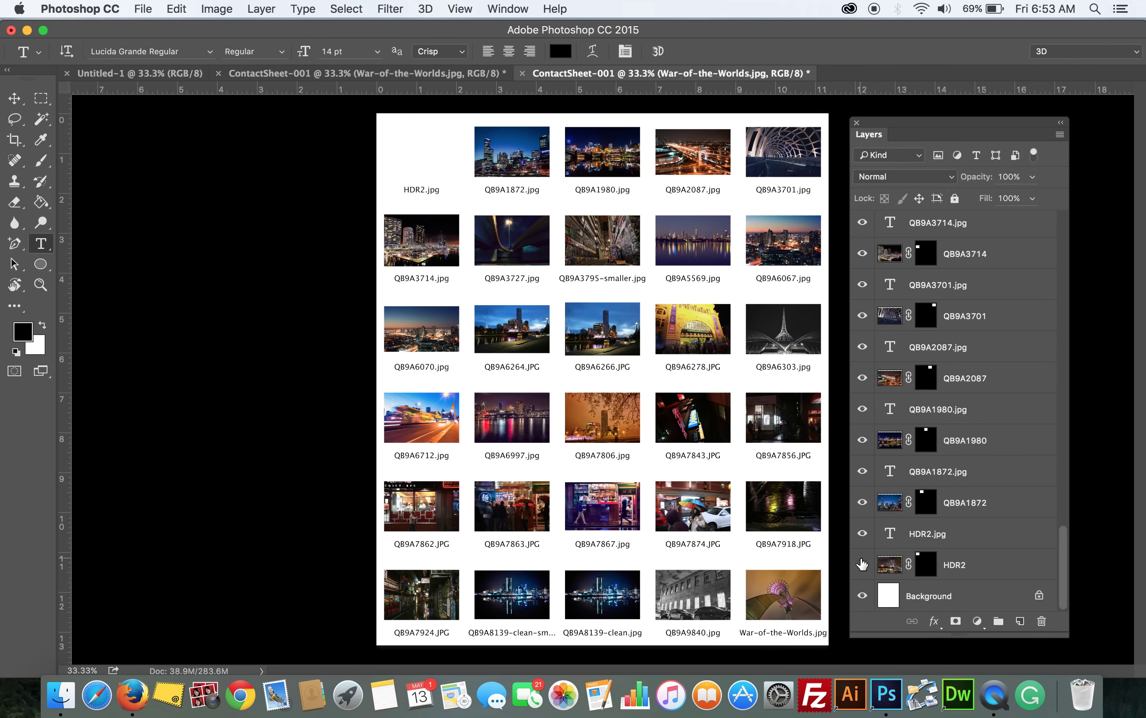
pyautogui.click(862, 559)
pyautogui.click(861, 563)
pyautogui.click(862, 563)
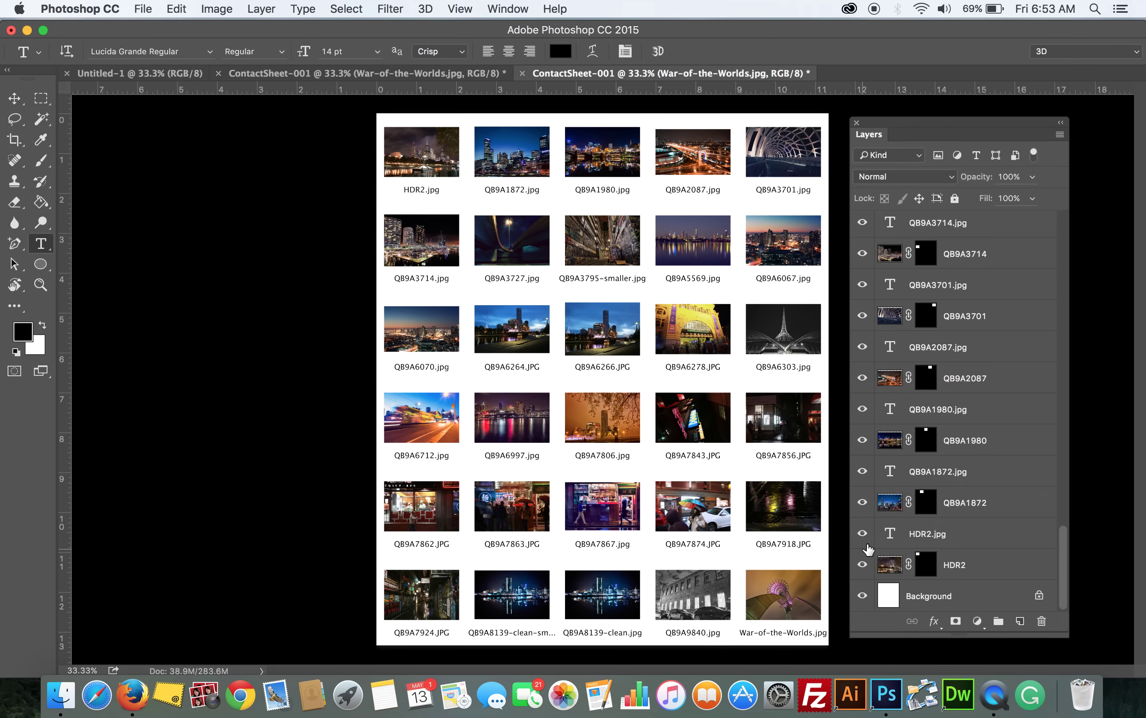
# - Replace the first caption's text HDR2.jpg with 'Melbourne' and commit the edit
pyautogui.doubleClick(435, 188)
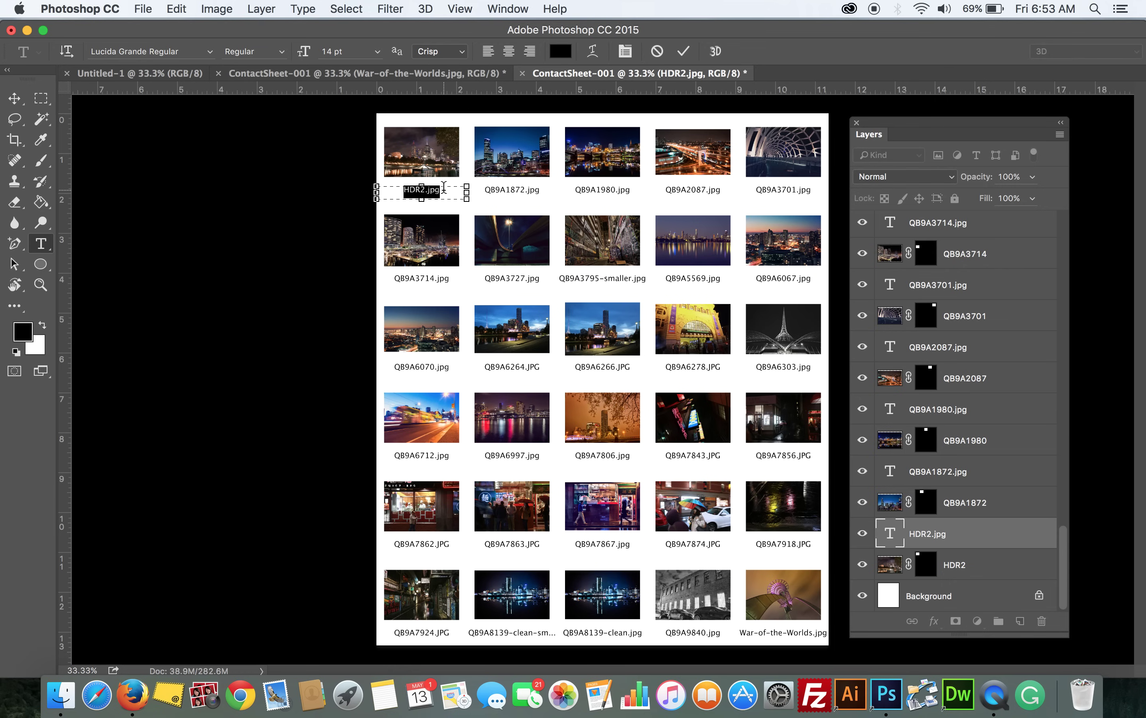
pyautogui.press('BackSpace')
pyautogui.write('Melbourne')
pyautogui.click(683, 51)
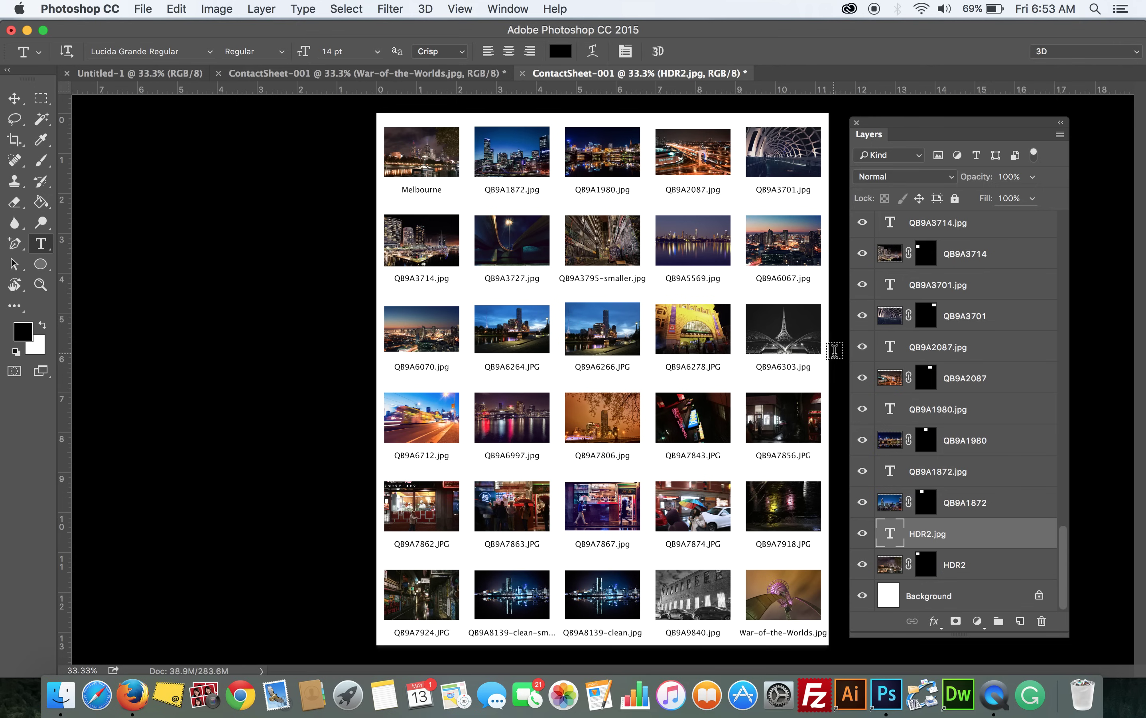